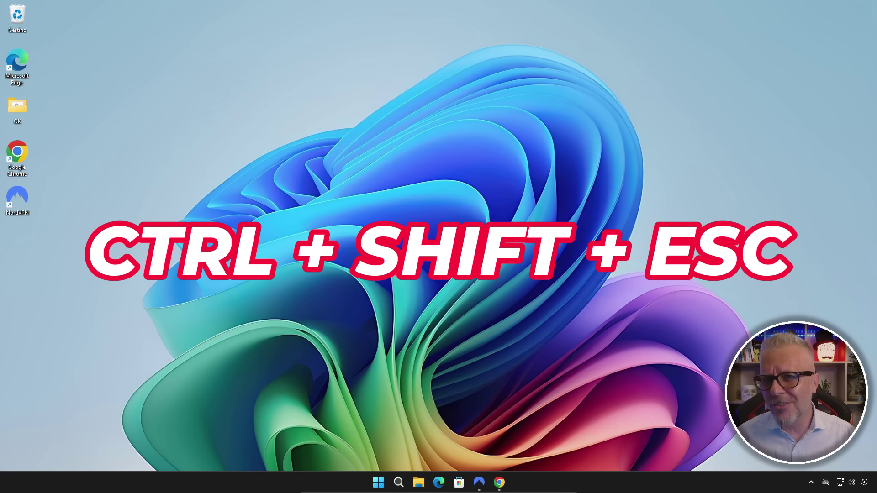
# Open Task Manager and show its list of startup apps (App di avvio)
pyautogui.hotkey('ctrl', 'shift', 'Escape')
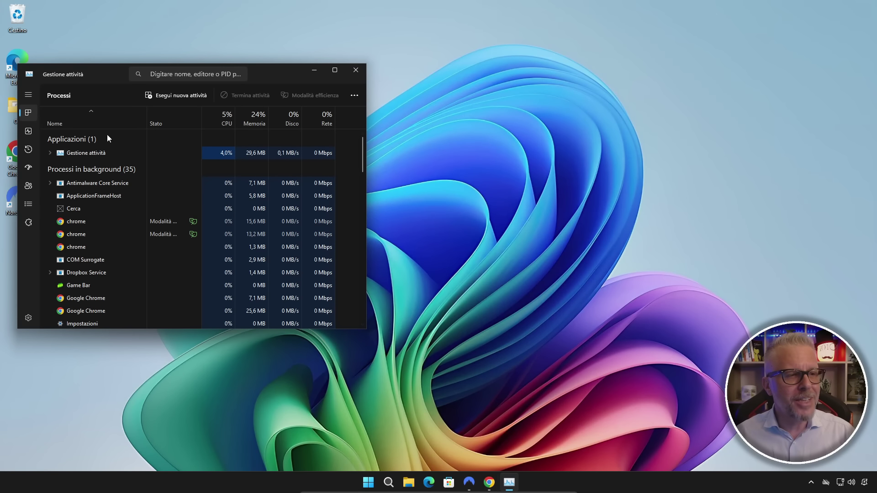
pyautogui.moveTo(25, 169)
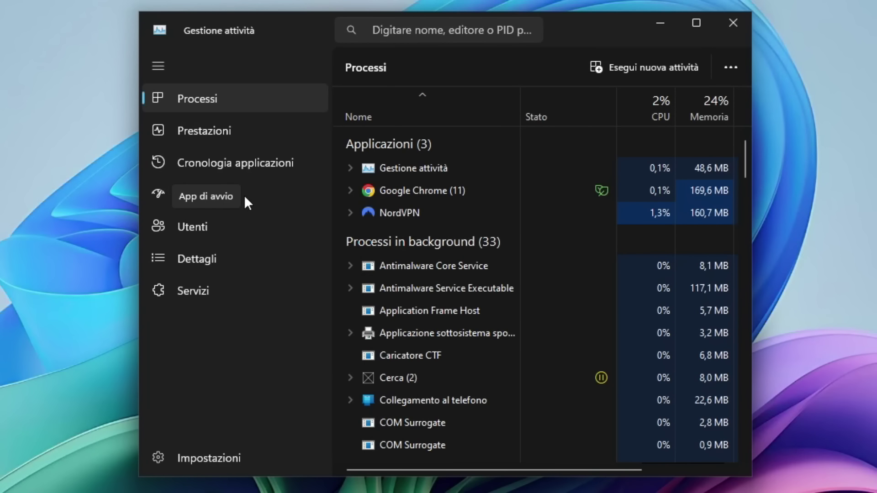
pyautogui.click(157, 194)
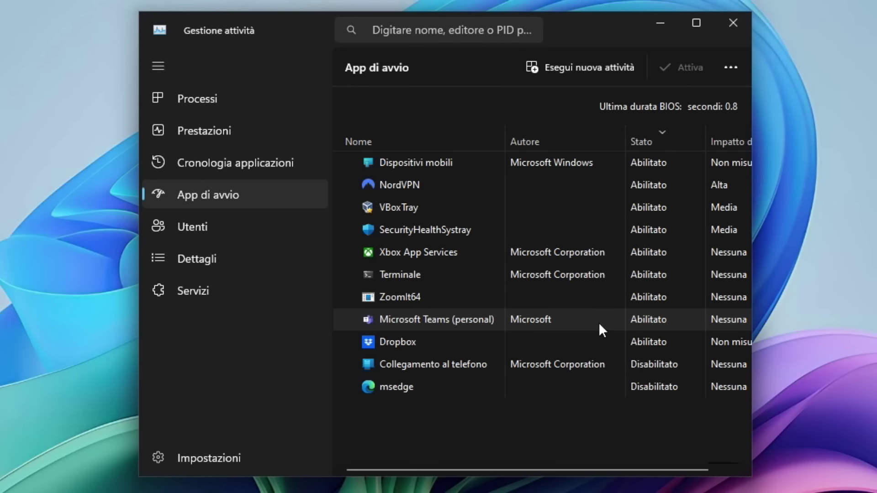
# Disable Microsoft Teams (personal), ZoomIt64 and Xbox App Services in the startup apps list
pyautogui.rightClick(572, 322)
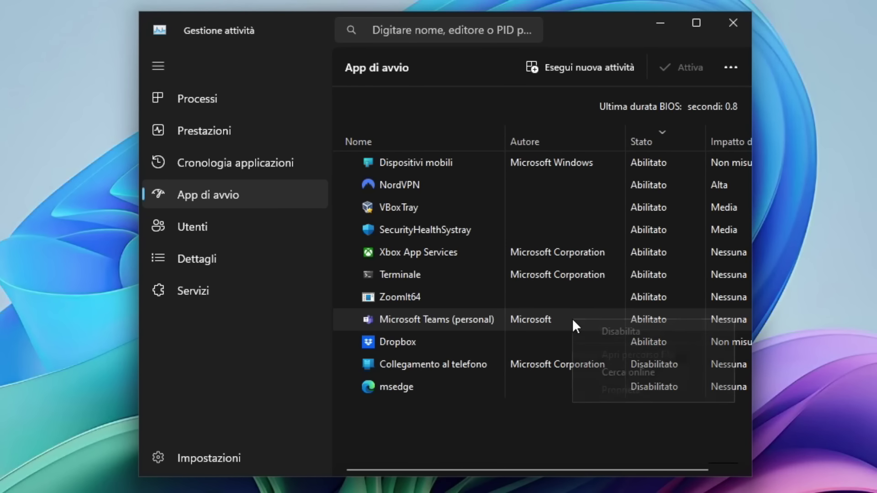
pyautogui.click(618, 332)
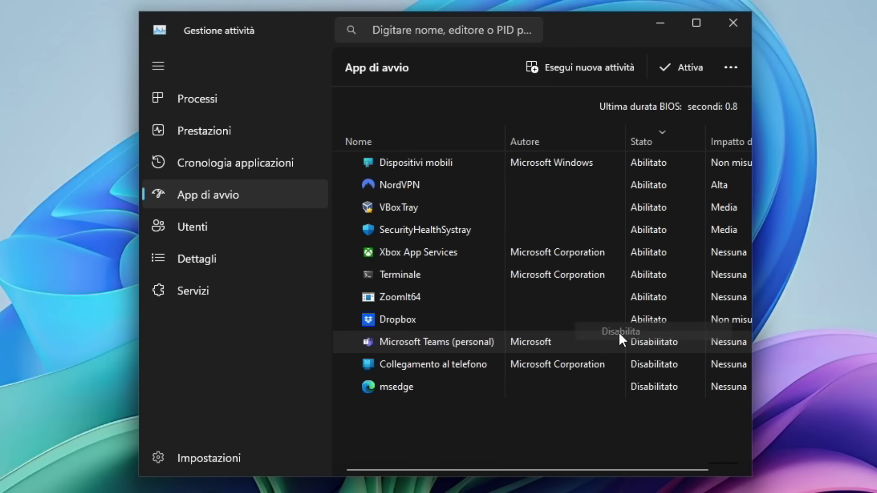
pyautogui.rightClick(562, 299)
pyautogui.click(596, 311)
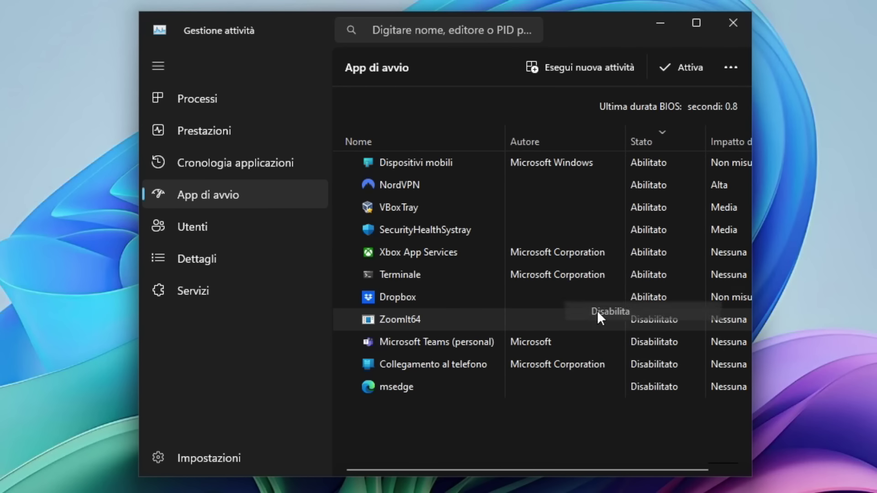
pyautogui.rightClick(544, 254)
pyautogui.click(586, 264)
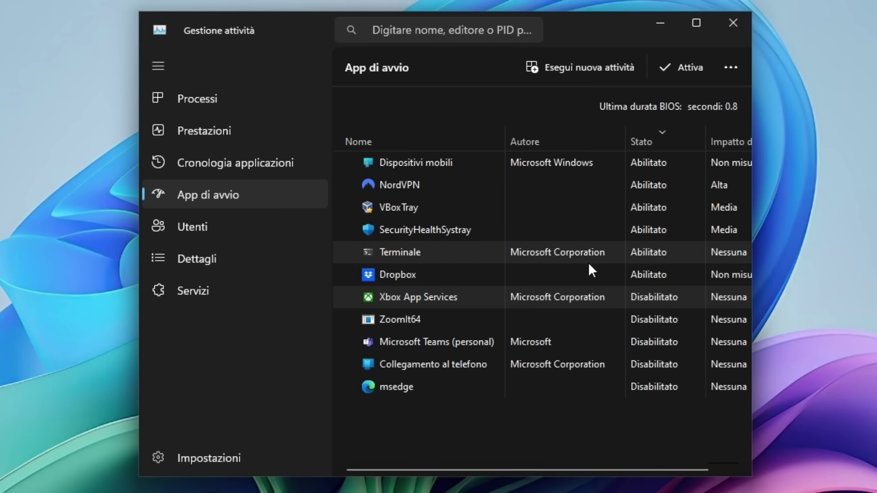
# Enable Microsoft Teams (personal) again as a startup app
pyautogui.rightClick(567, 349)
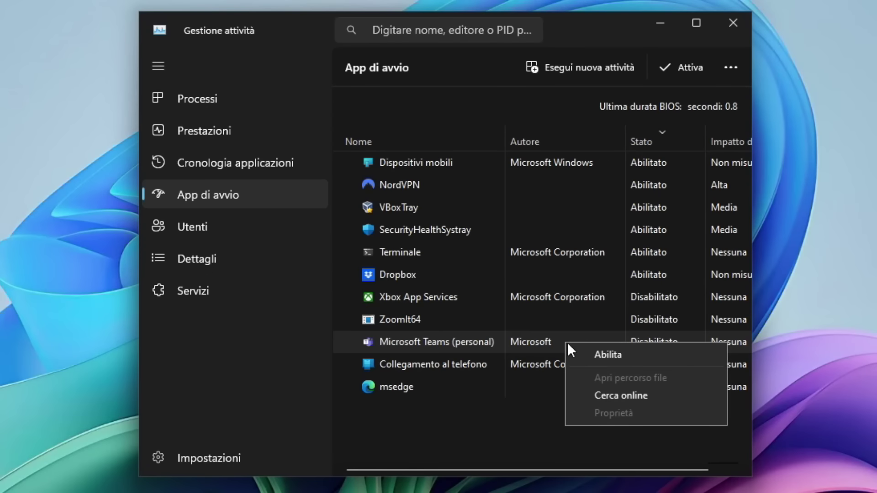
pyautogui.click(615, 353)
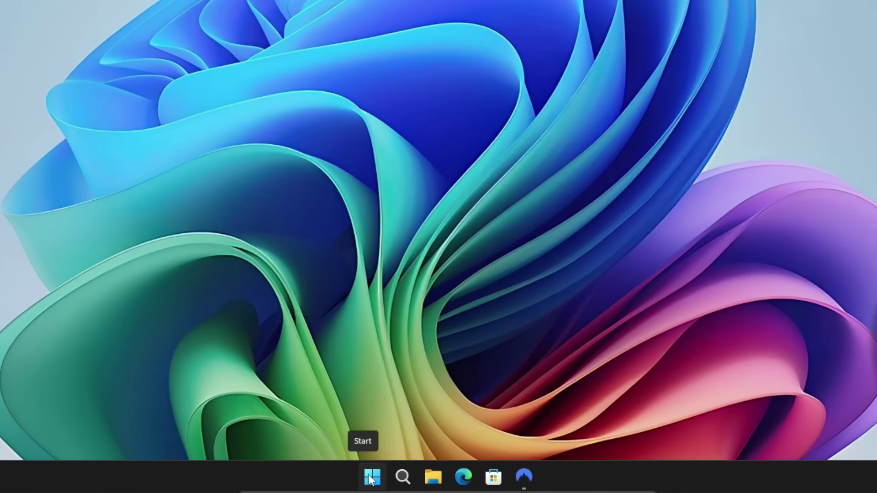
# In the Windows Settings notification options under Sistema, turn on "Notifica app eseguita all'avvio"
pyautogui.click(372, 479)
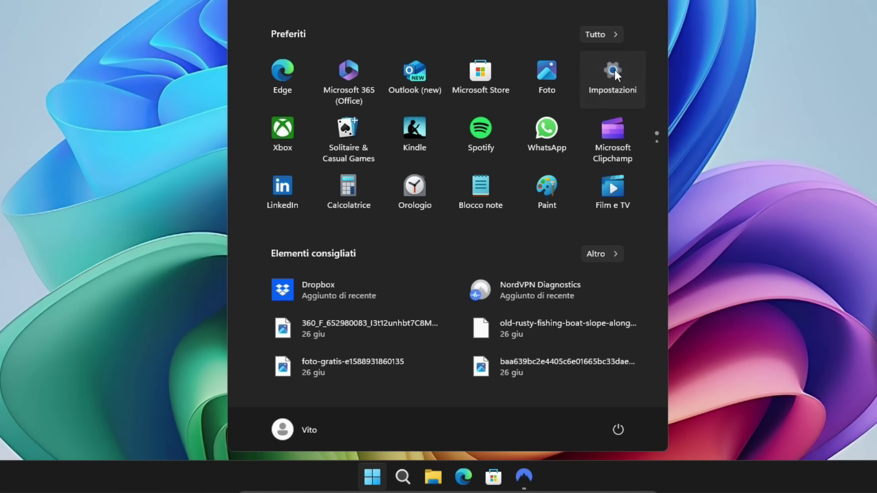
pyautogui.click(614, 69)
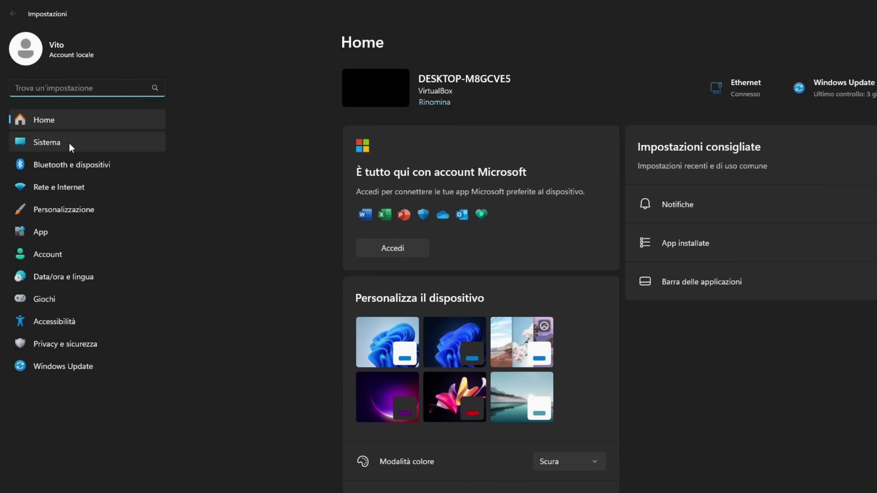
pyautogui.click(55, 144)
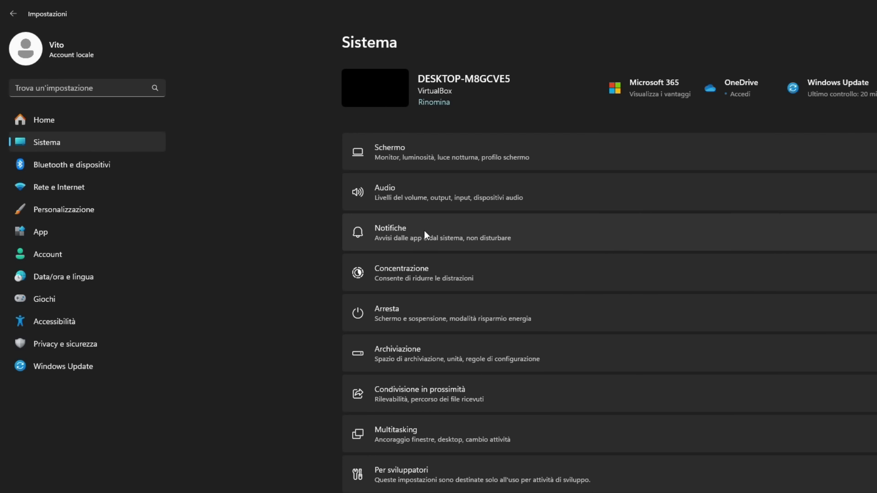
pyautogui.click(395, 234)
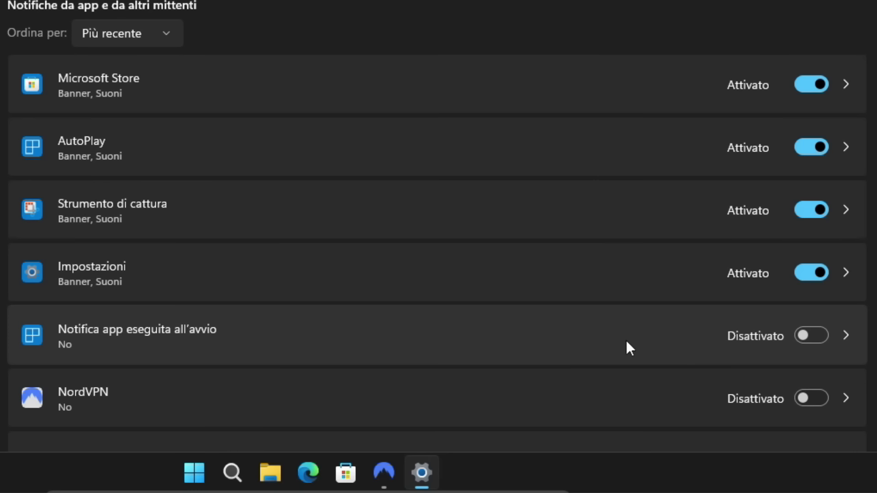
pyautogui.click(816, 337)
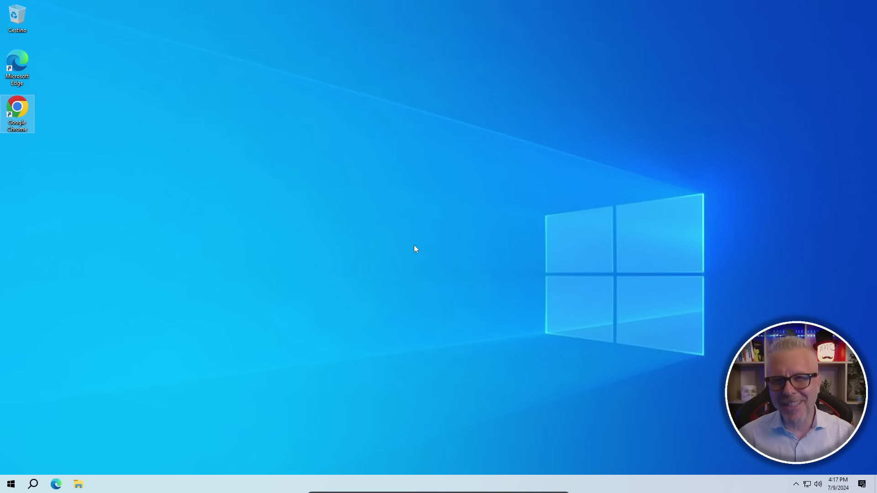
# Open Google Chrome and search Google for "gentiluomo digitale"
pyautogui.doubleClick(17, 109)
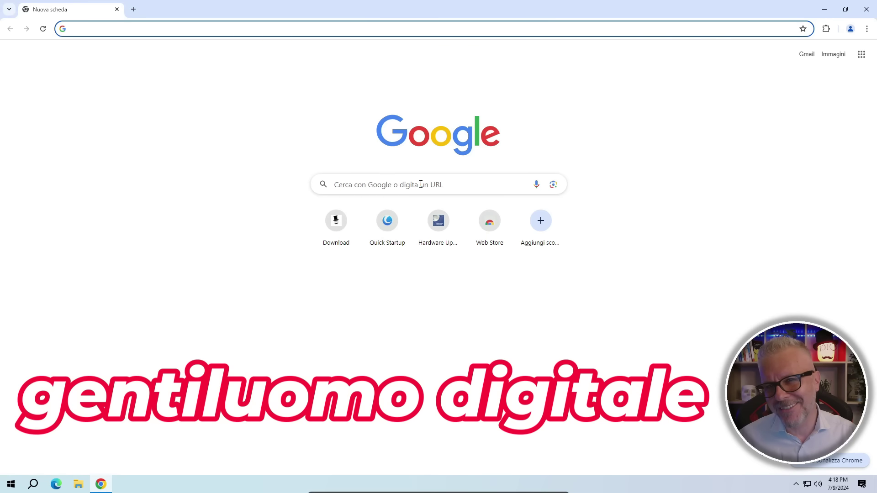
pyautogui.write('gentiluomo digitale')
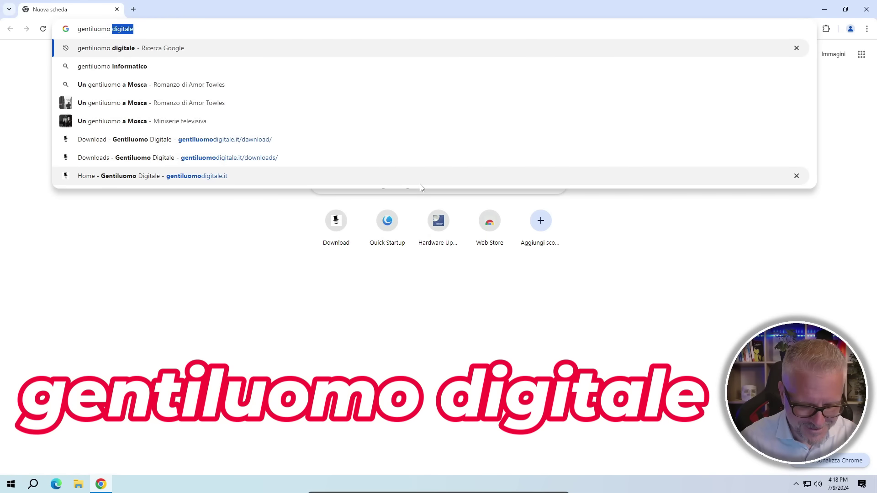
pyautogui.press('Return')
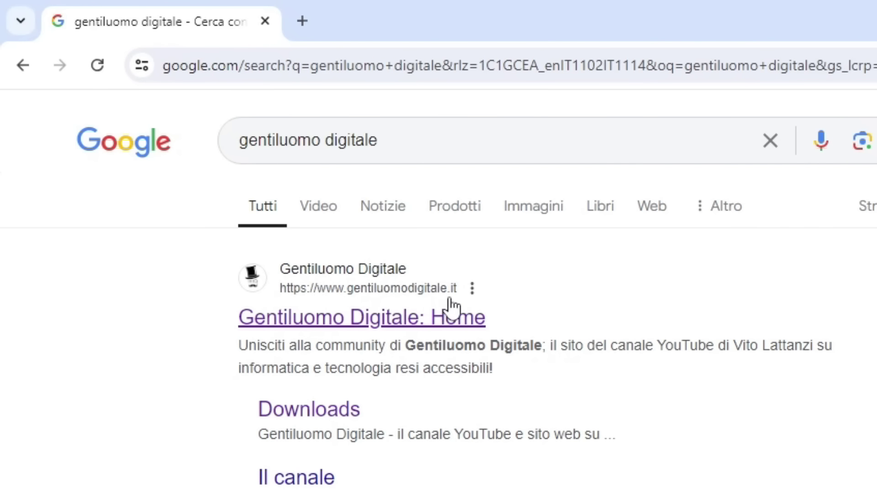
# Open the Gentiluomo Digitale website and locate the Quick startup entry on its Downloads page
pyautogui.click(430, 328)
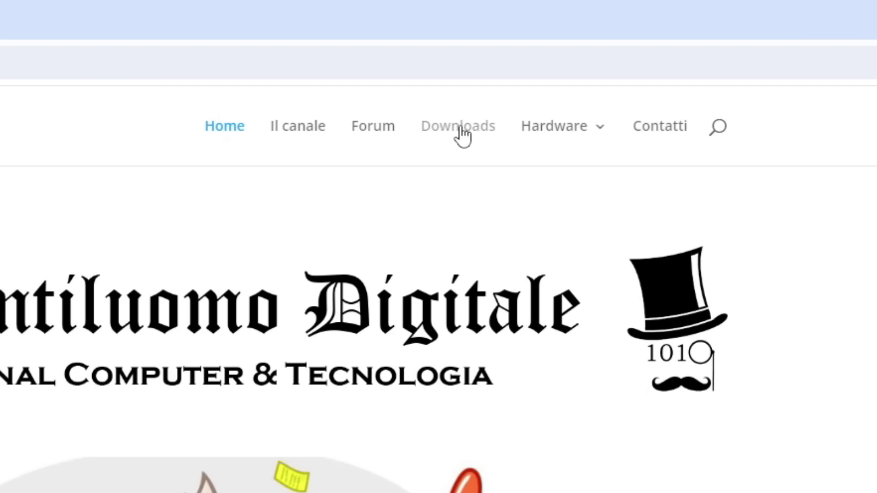
pyautogui.click(461, 130)
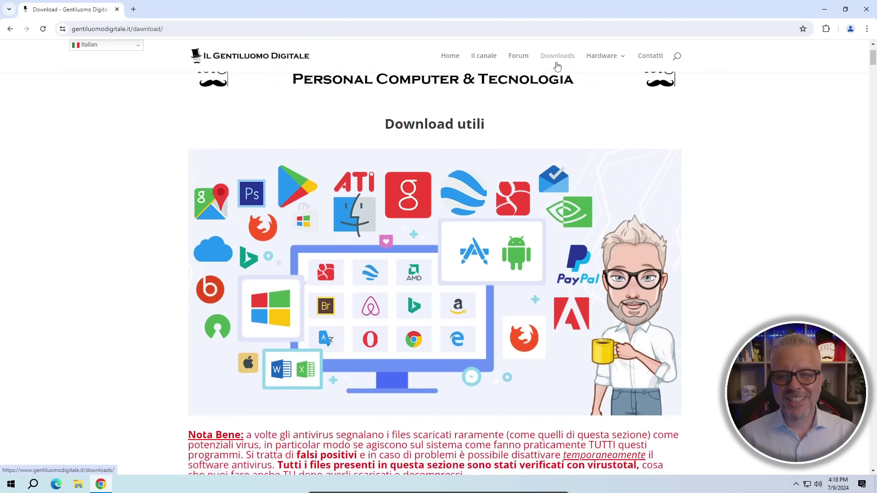
pyautogui.scroll(-9, 557, 66)
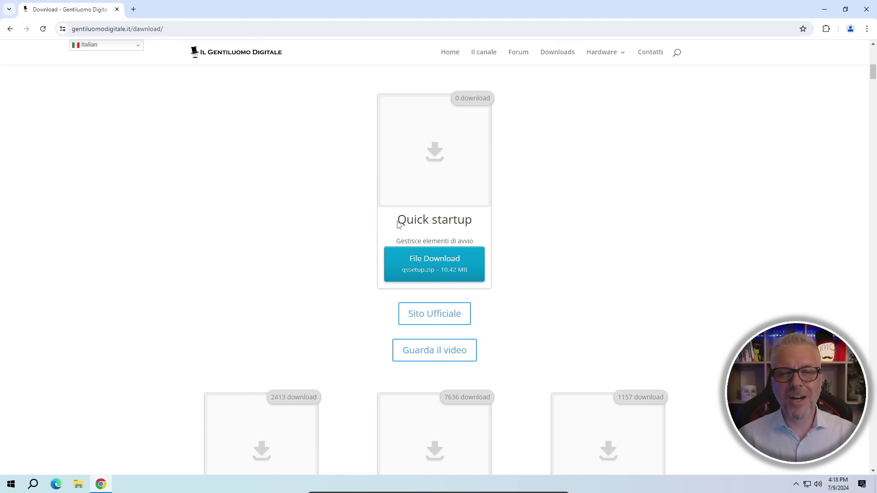
pyautogui.moveTo(398, 221); pyautogui.dragTo(473, 221)
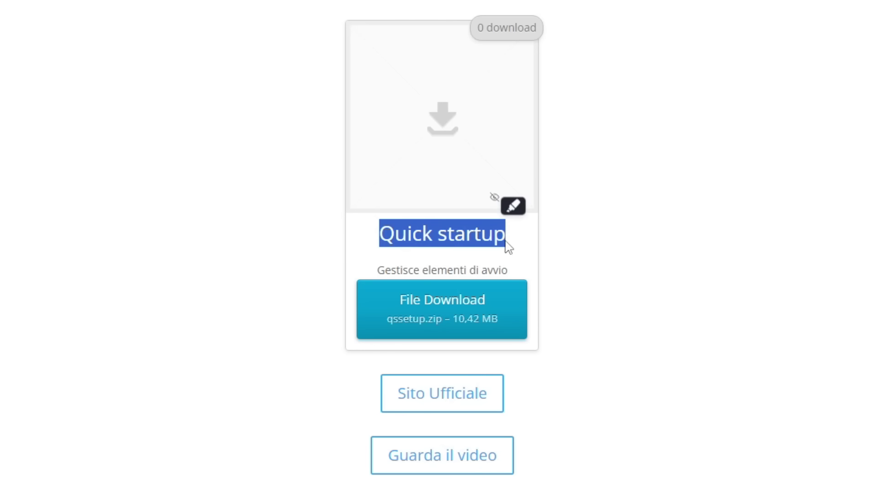
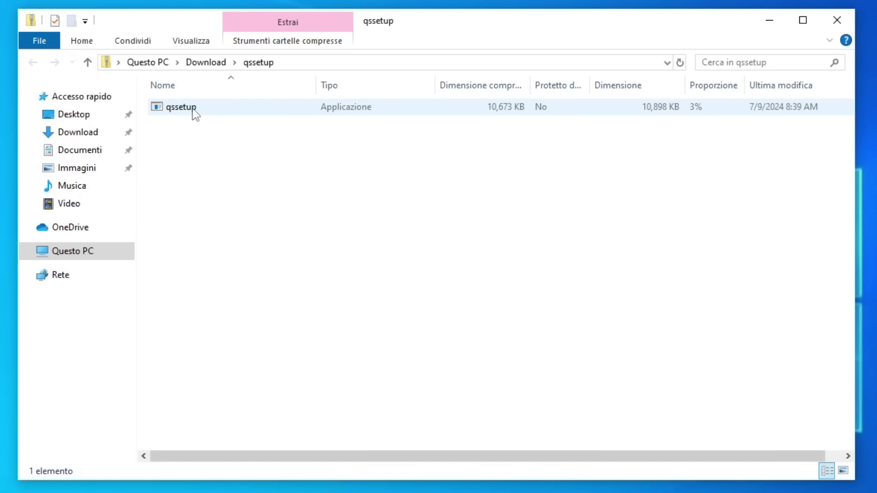
# Run the qssetup installer from the downloaded archive and allow it to make changes to the device
pyautogui.click(196, 115)
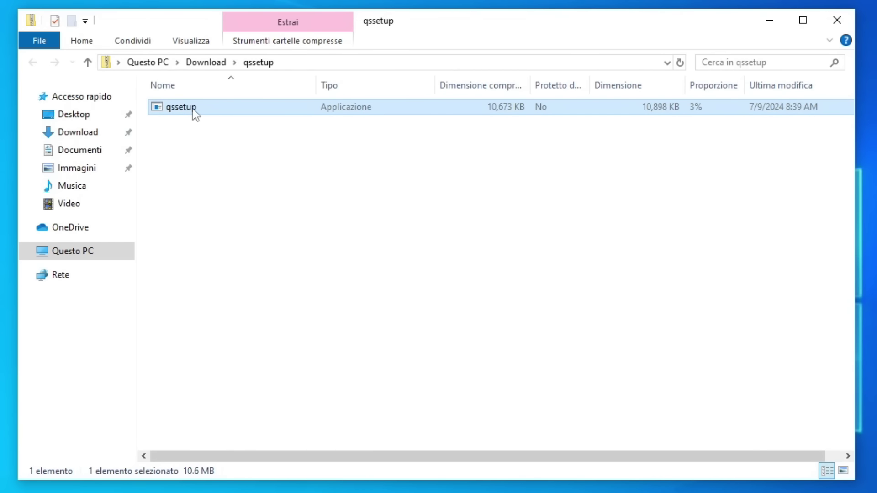
pyautogui.doubleClick(195, 114)
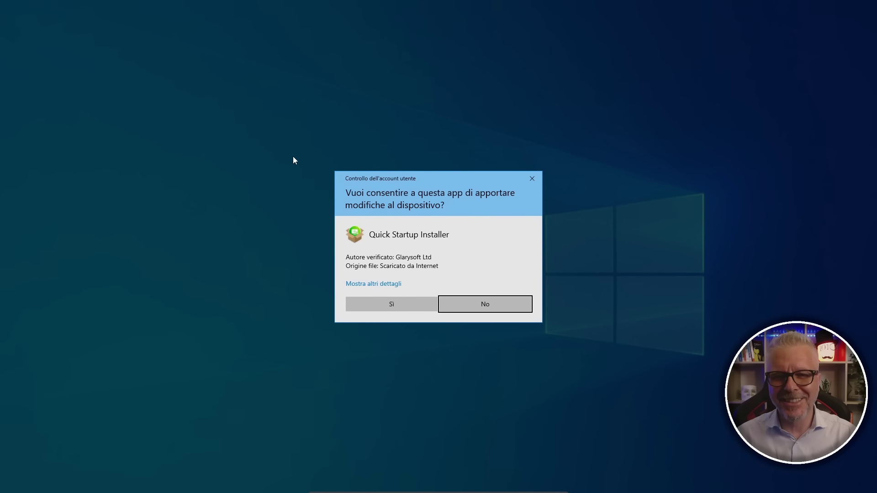
pyautogui.click(394, 304)
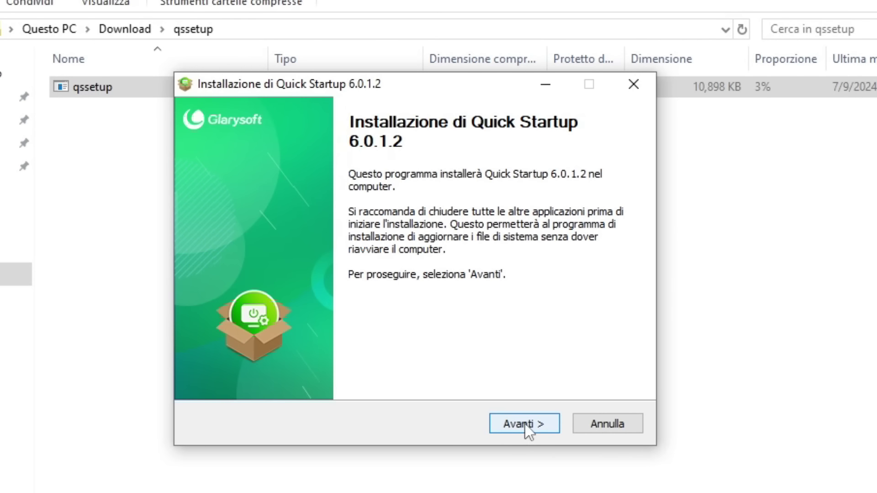
# Accept the licence and install Quick Startup 6.0.1.2 in the default folder with desktop and Quick Launch icons
pyautogui.click(525, 423)
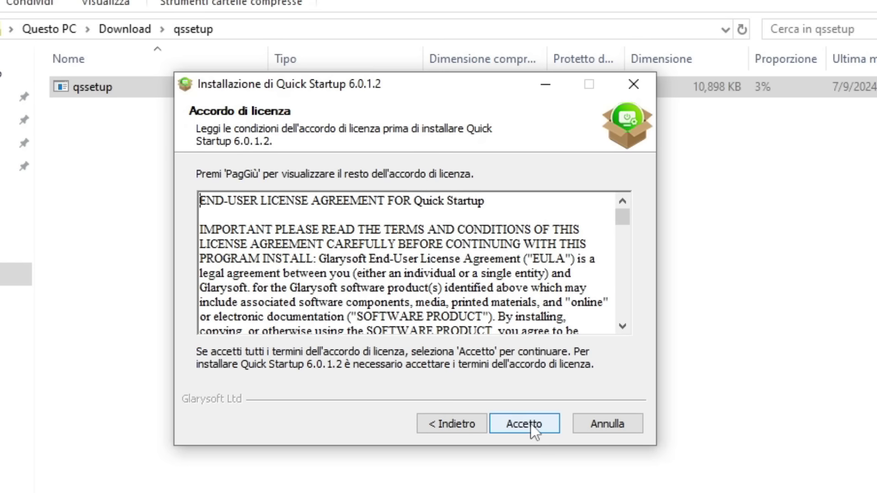
pyautogui.click(529, 426)
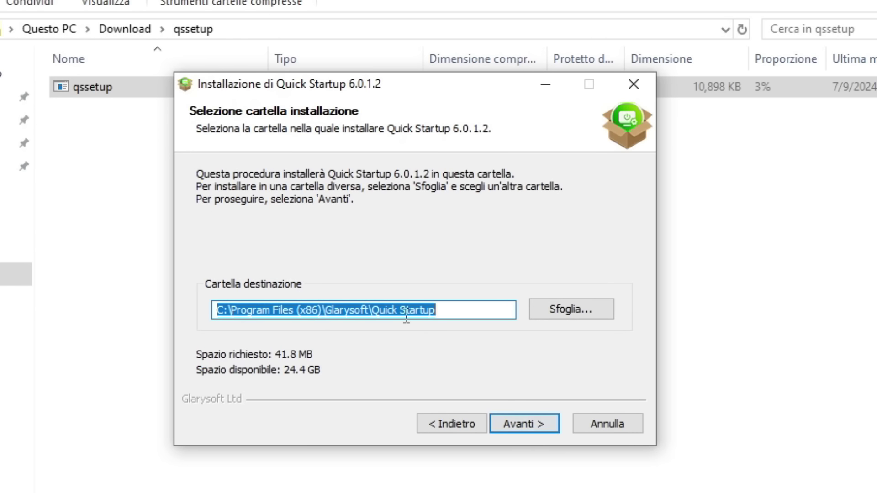
pyautogui.click(533, 425)
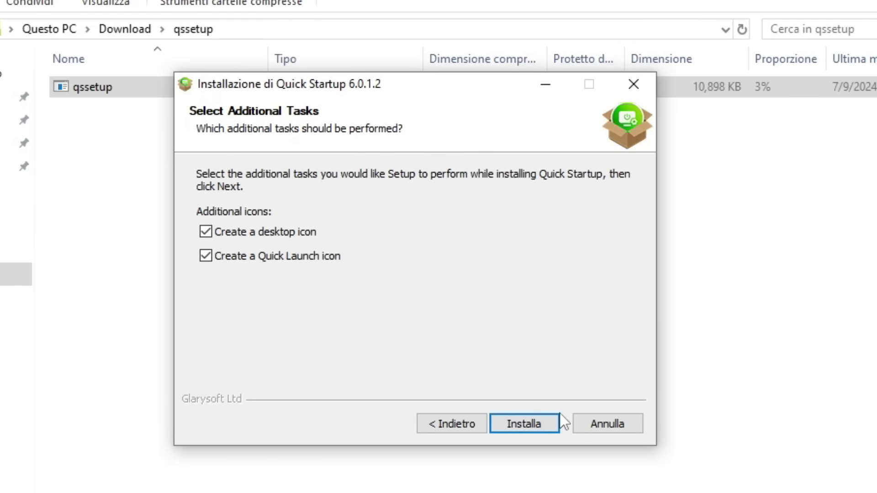
pyautogui.click(533, 426)
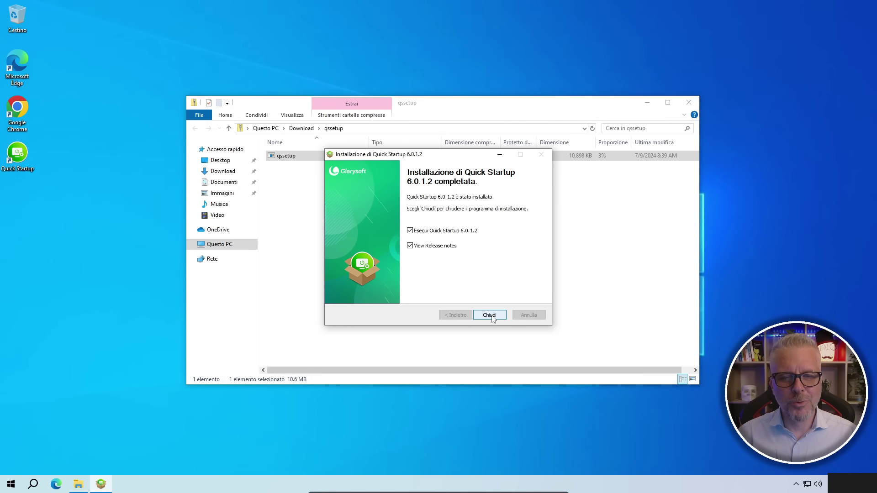
# Finish the setup with Quick Startup set to run, and close the release notes page and the qssetup folder
pyautogui.click(492, 317)
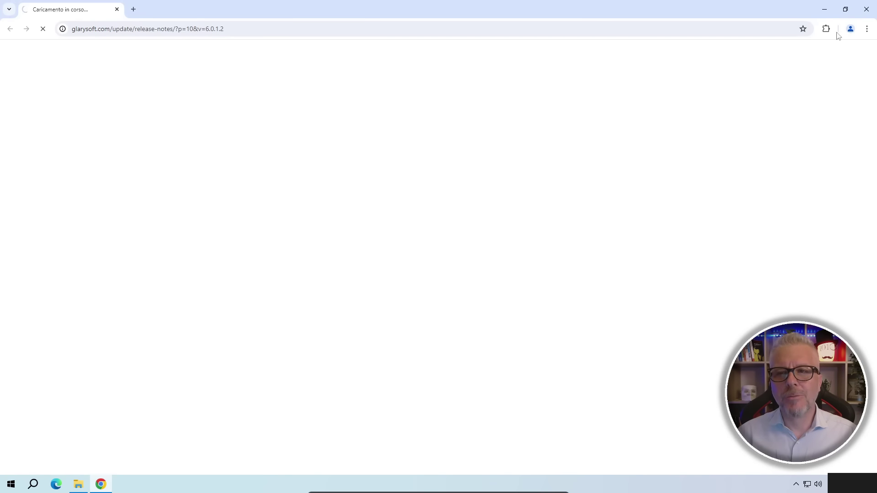
pyautogui.click(866, 10)
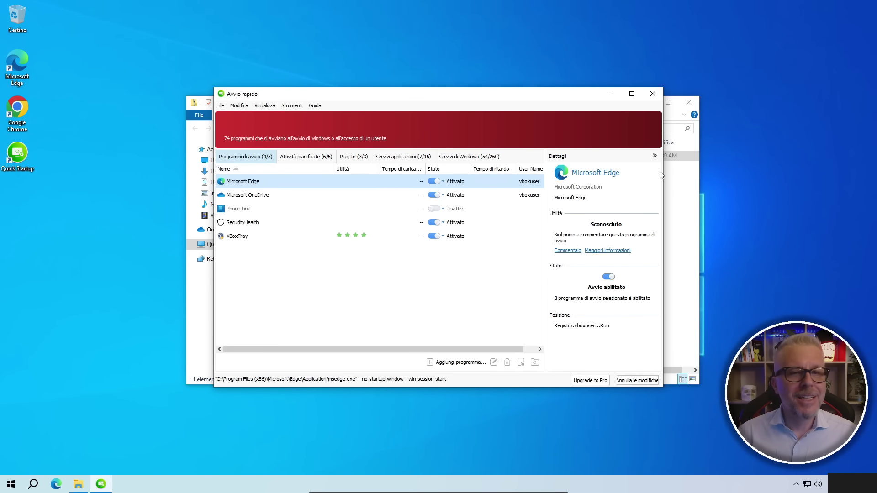
pyautogui.click(689, 104)
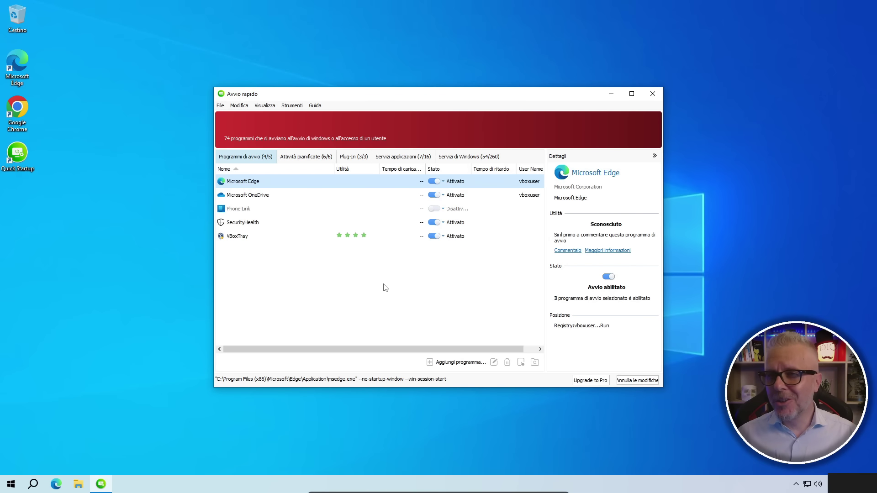
# Compare the startup programs in Quick Startup with Task Manager's Avvio list, and close Task Manager
pyautogui.hotkey('ctrl', 'shift', 'Escape')
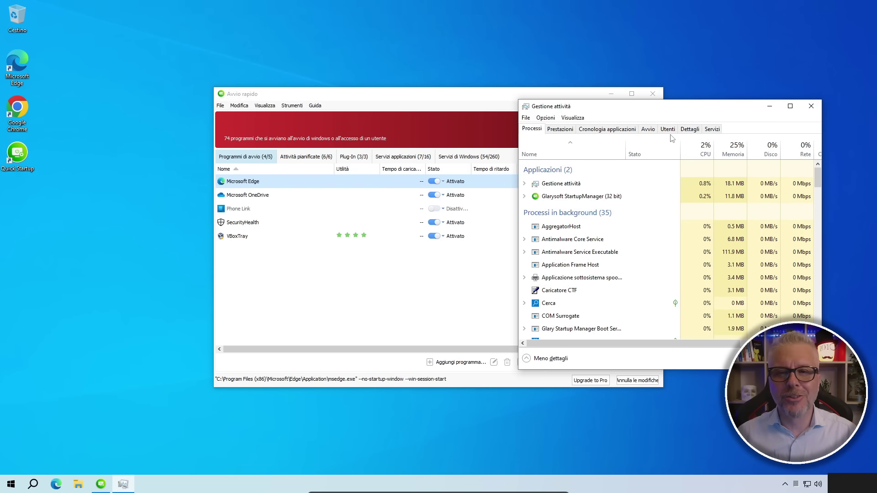
pyautogui.click(648, 130)
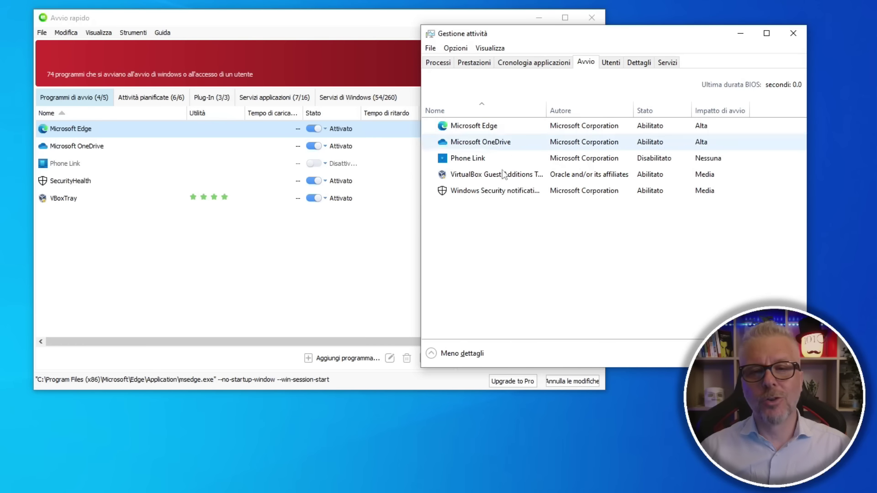
pyautogui.click(792, 34)
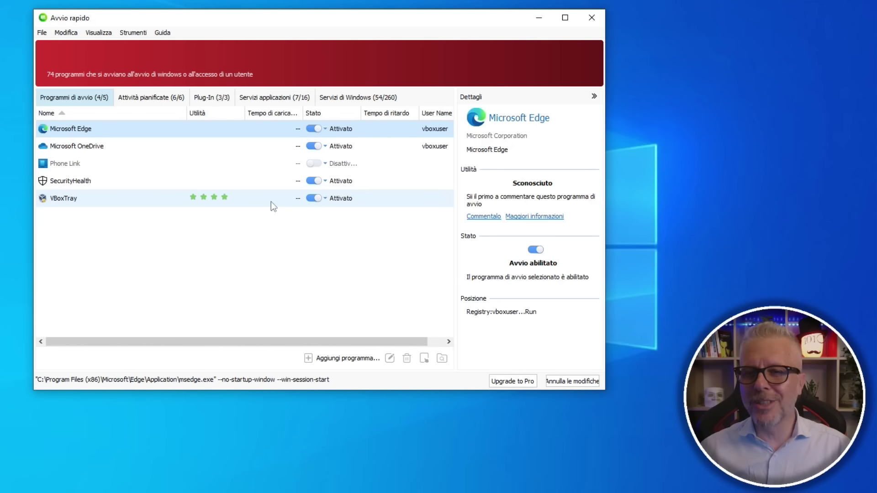
# Disable the VBoxTray startup program and switch it back on
pyautogui.click(315, 199)
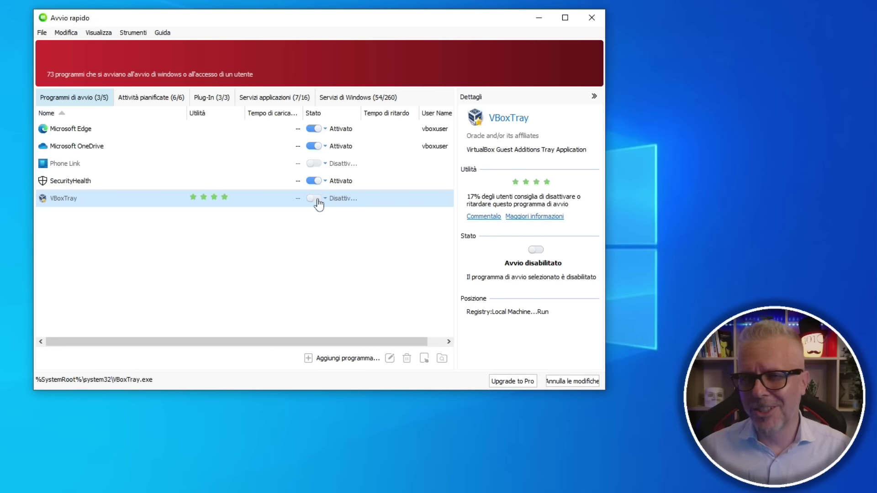
pyautogui.click(317, 199)
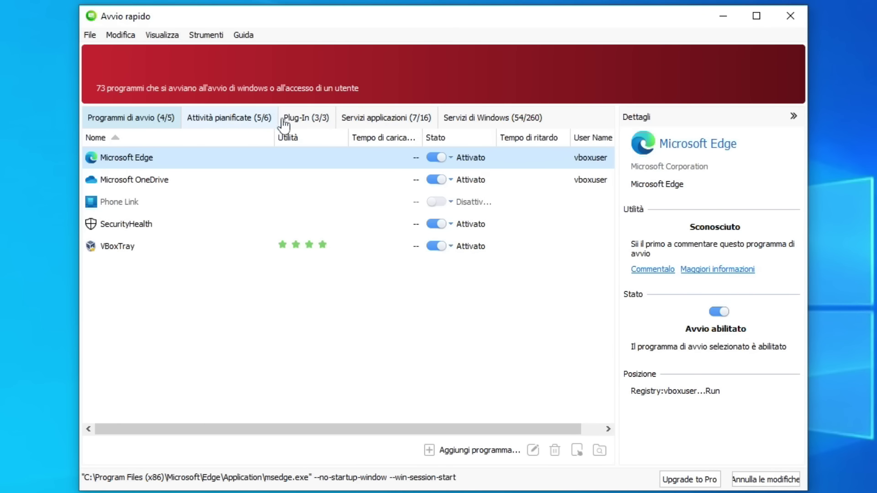
# Enable the GoogleUpdaterTaskSystem128.0.6537.0 entry among the scheduled tasks
pyautogui.click(237, 121)
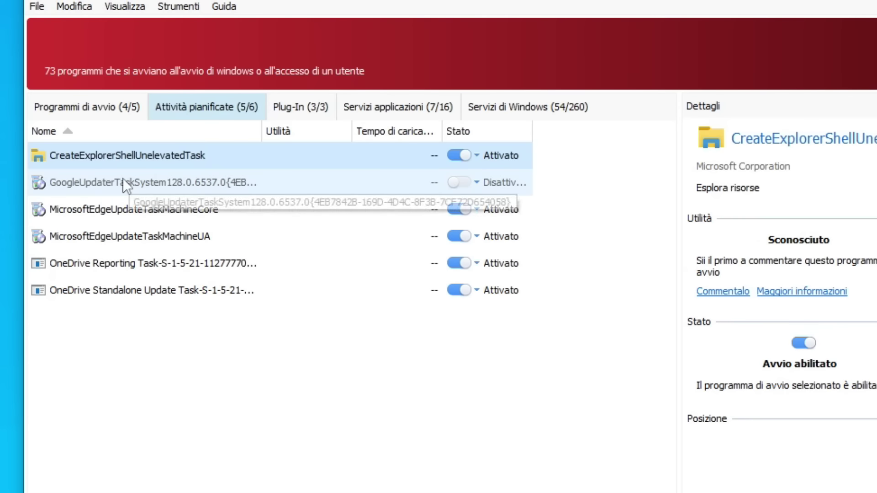
pyautogui.click(122, 180)
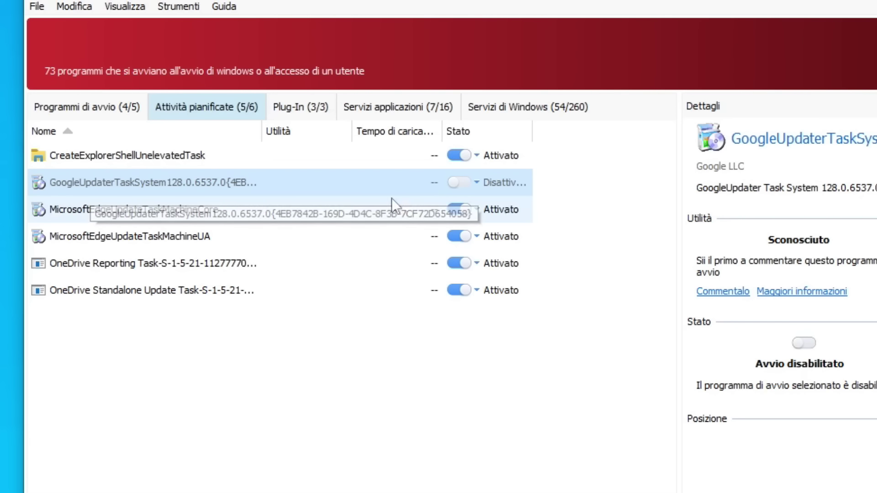
pyautogui.click(459, 183)
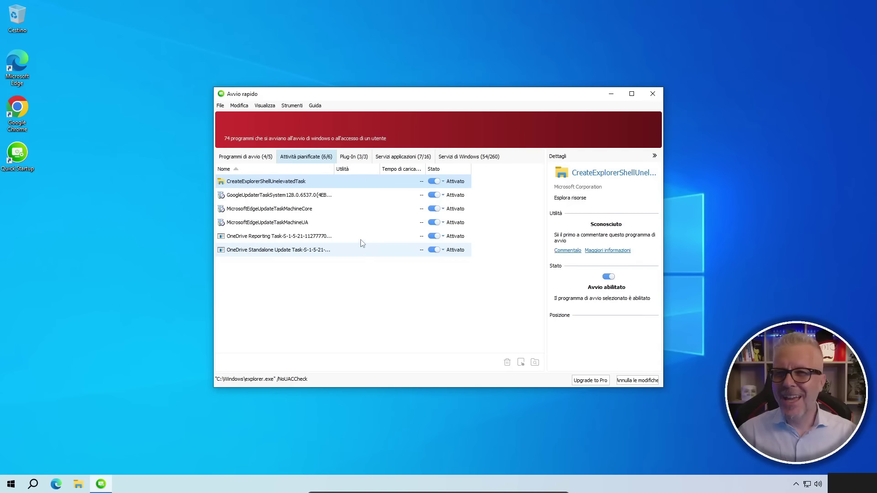
# Examine the plug-ins, application services and Windows services that load at startup, with their enabled or disabled status
pyautogui.click(353, 156)
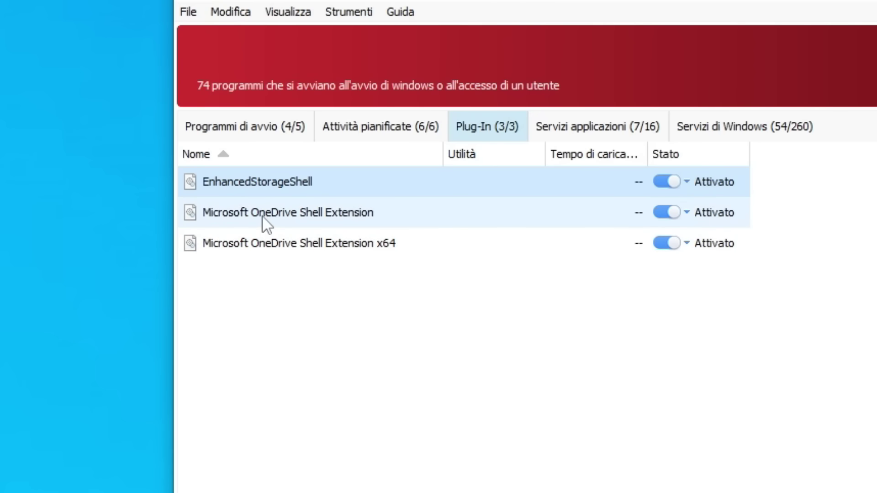
pyautogui.click(262, 198)
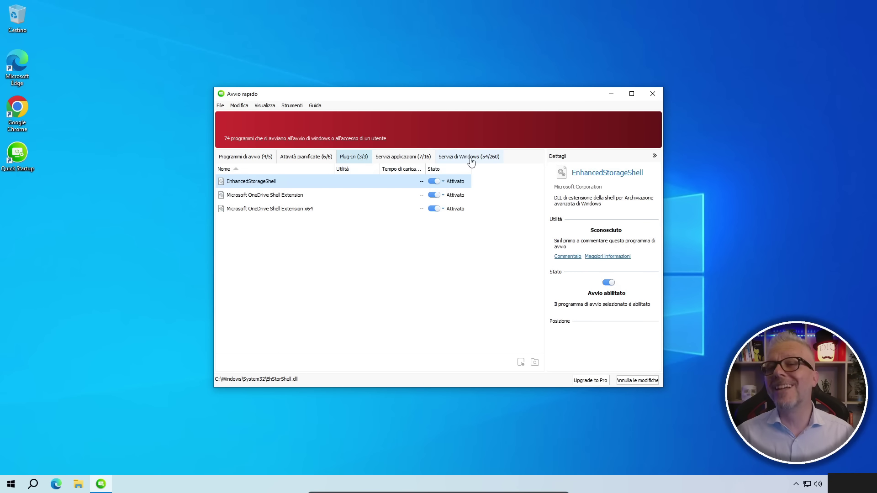
pyautogui.click(392, 158)
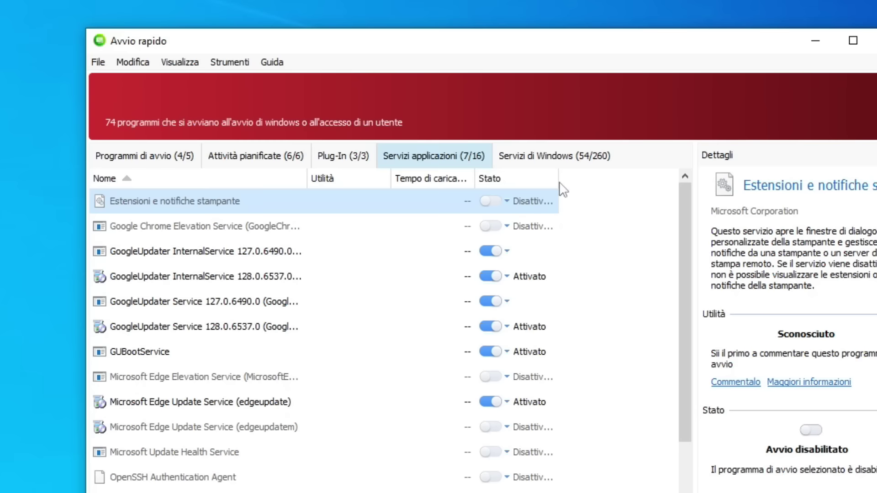
pyautogui.click(473, 157)
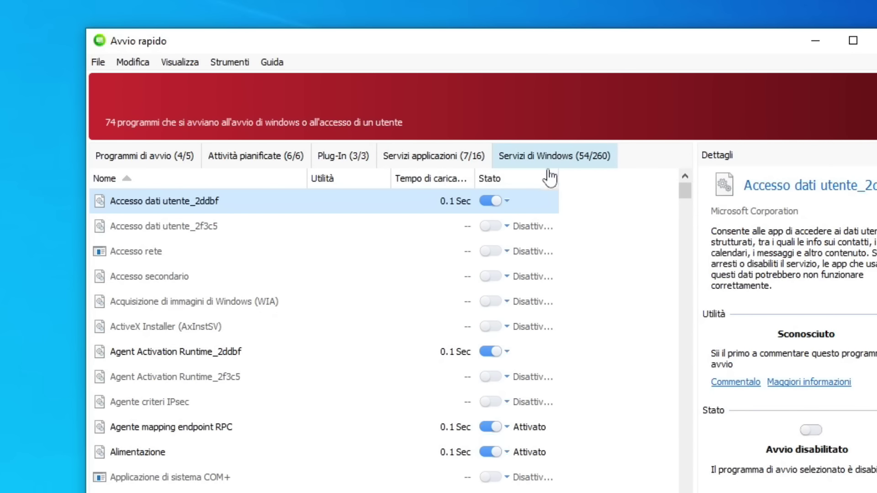